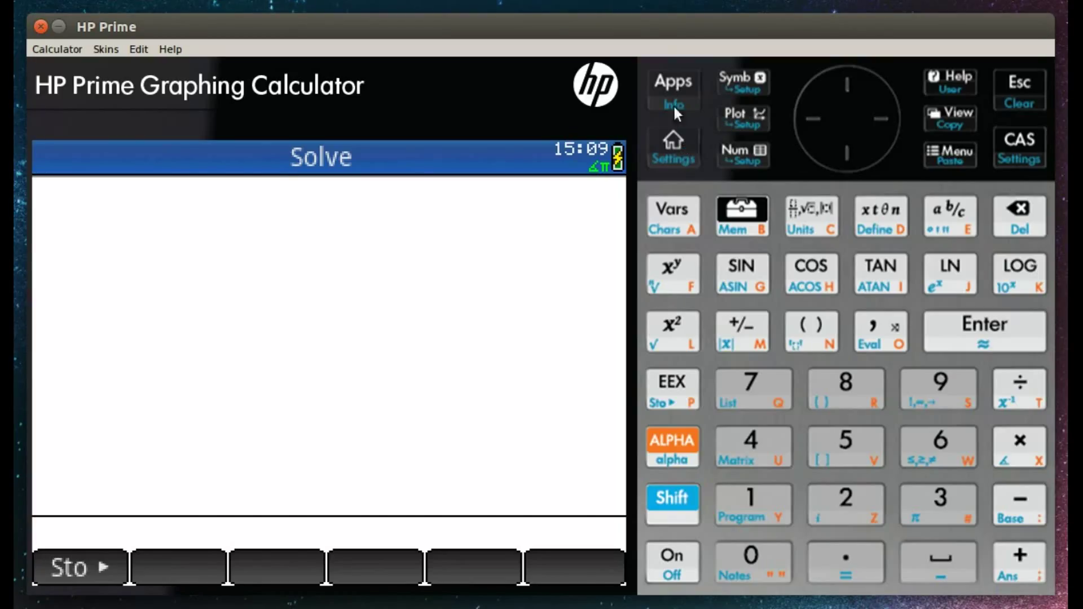
Glance at the Solve and Function apps, then return to the Application Library with Solve highlighted.
left_click(671, 83)
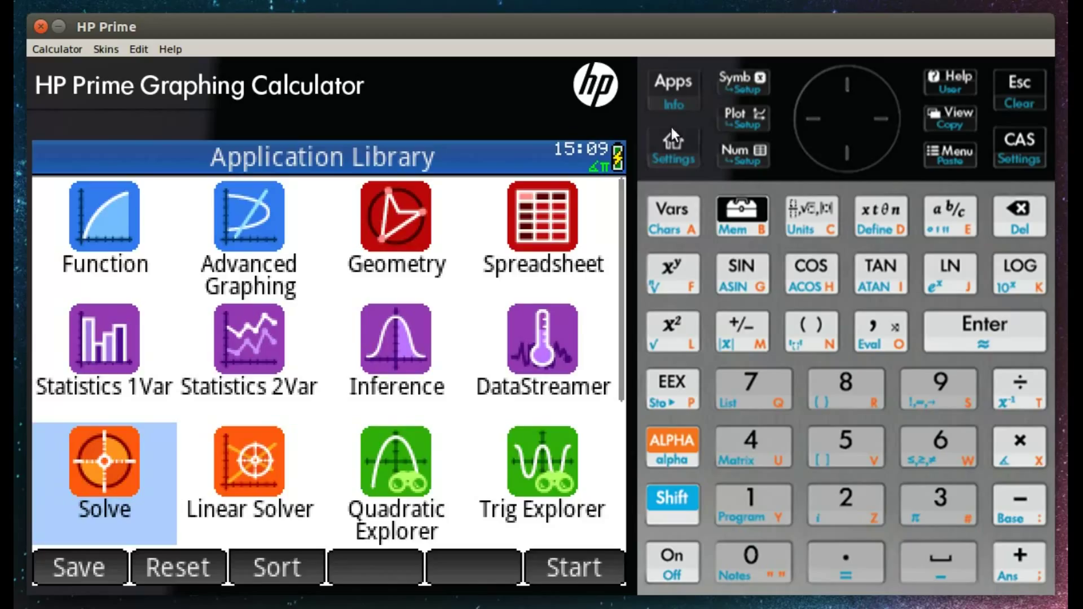
left_click(674, 140)
left_click(675, 80)
left_click(102, 220)
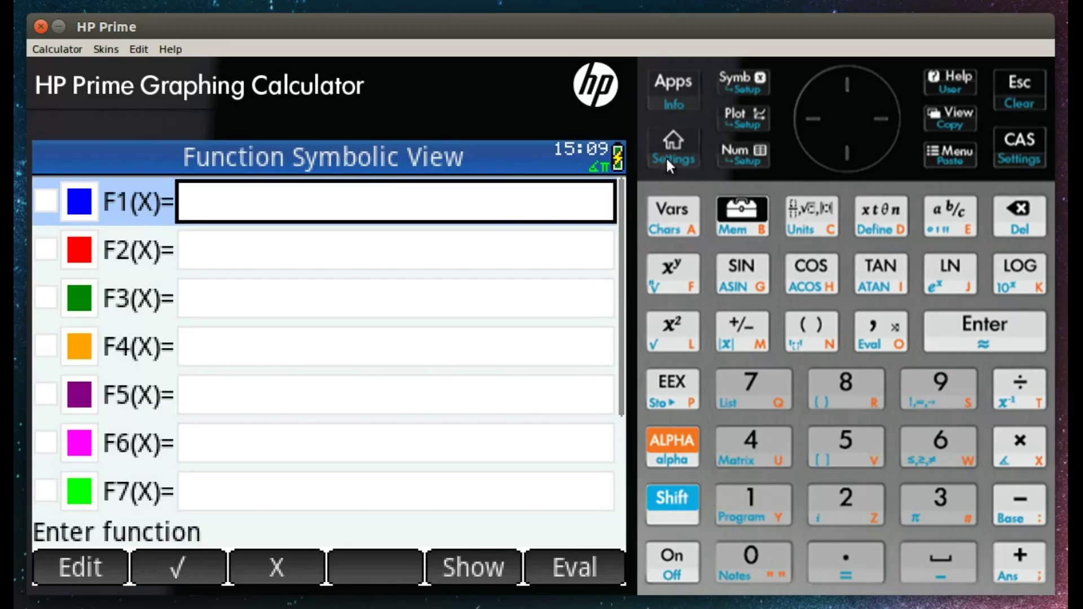
left_click(675, 82)
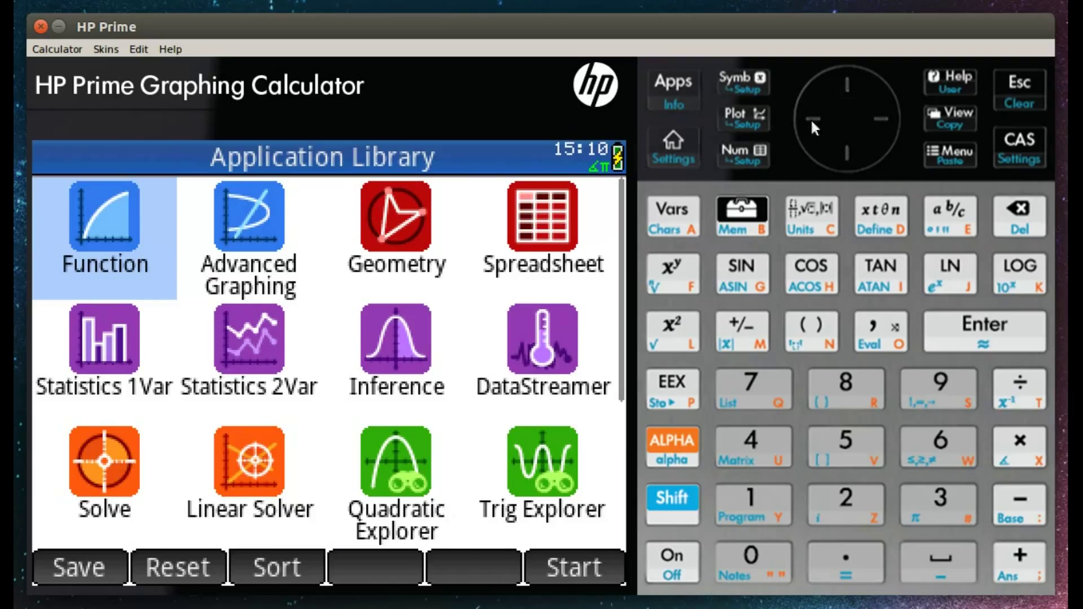
left_click(848, 152)
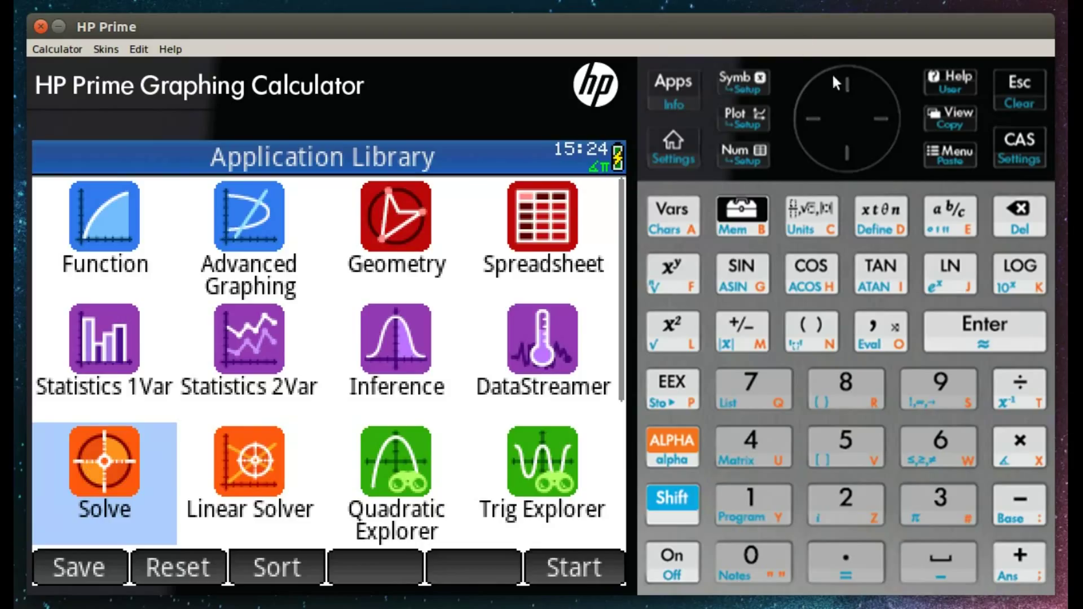
Launch the Solve app and step through its empty equation slots E1–E7.
left_click(846, 80)
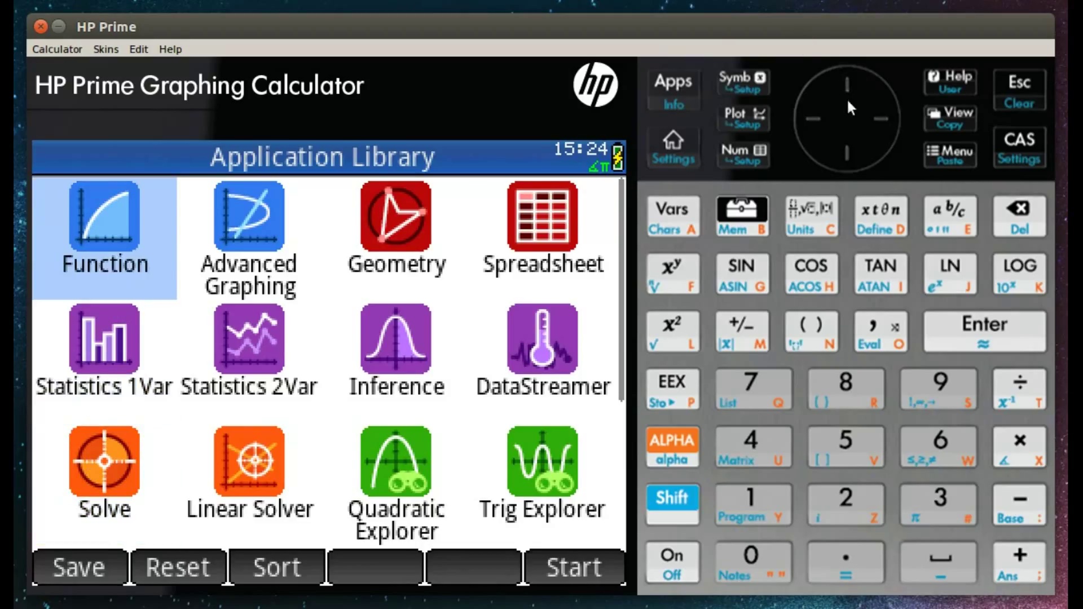
left_click(835, 152)
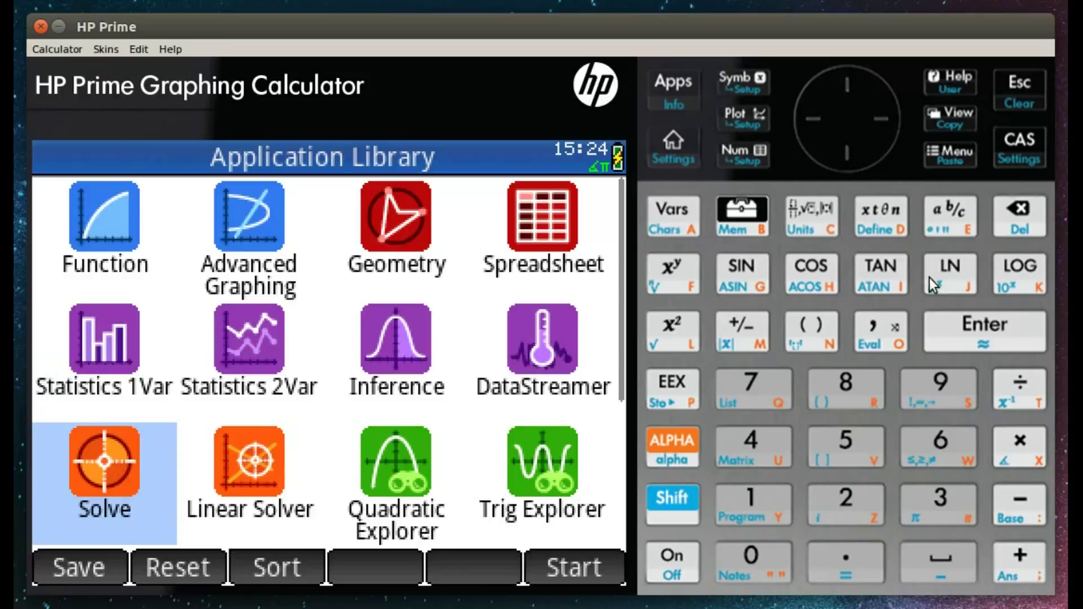
left_click(940, 320)
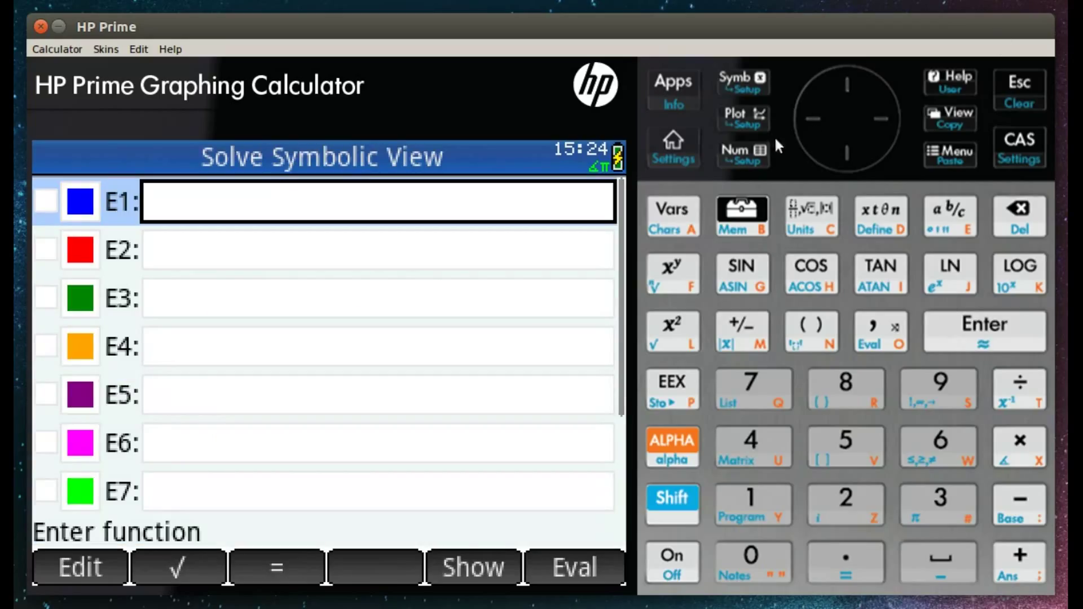
left_click(846, 159)
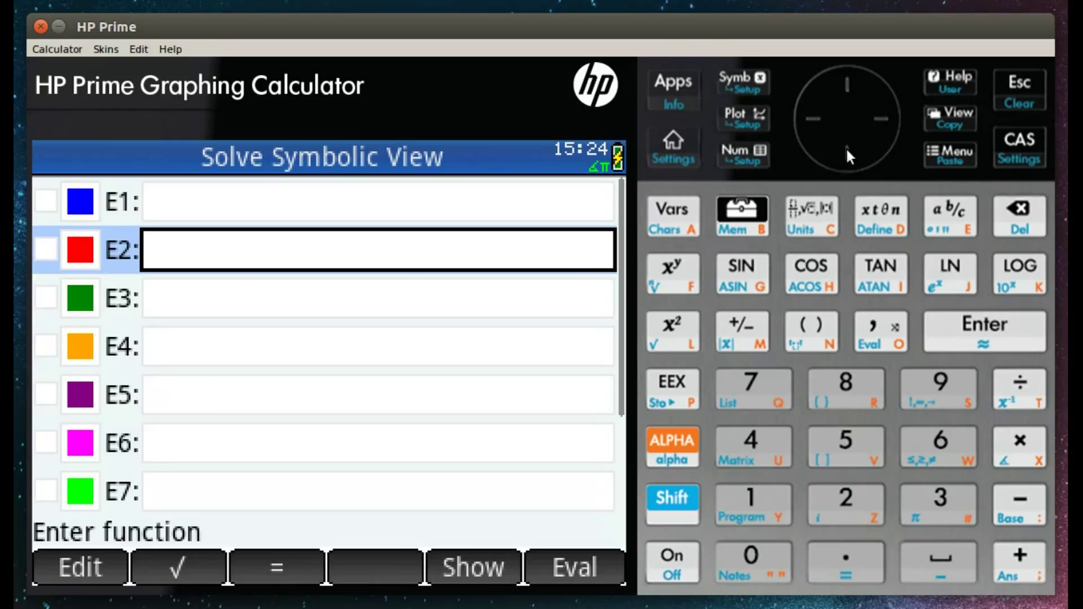
left_click(845, 147)
left_click(845, 147)
left_click(845, 146)
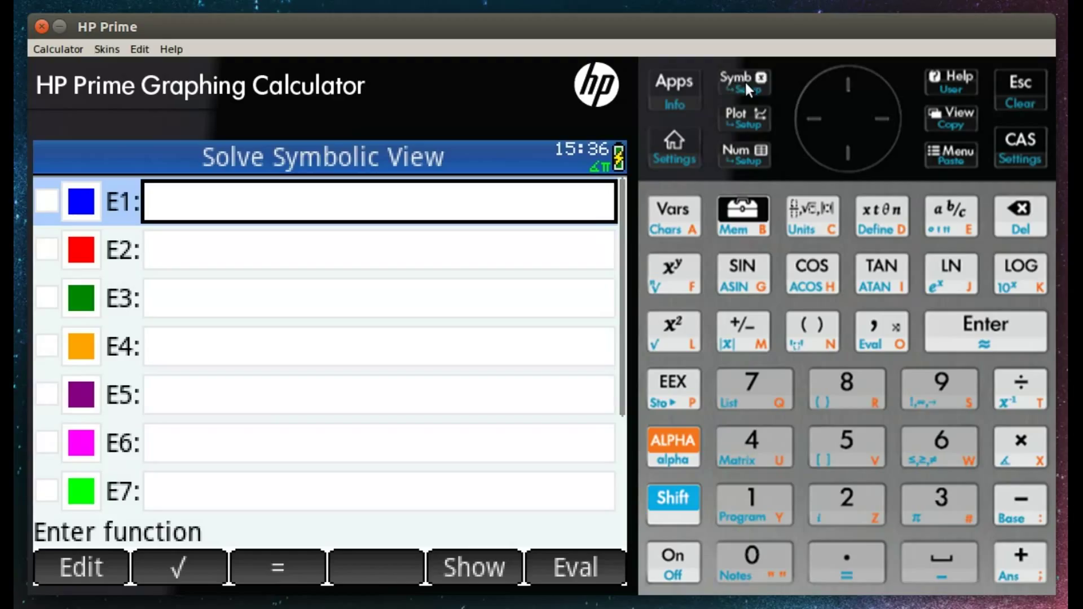
Try the Plot and Numeric views to confirm no equations exist yet.
left_click(740, 119)
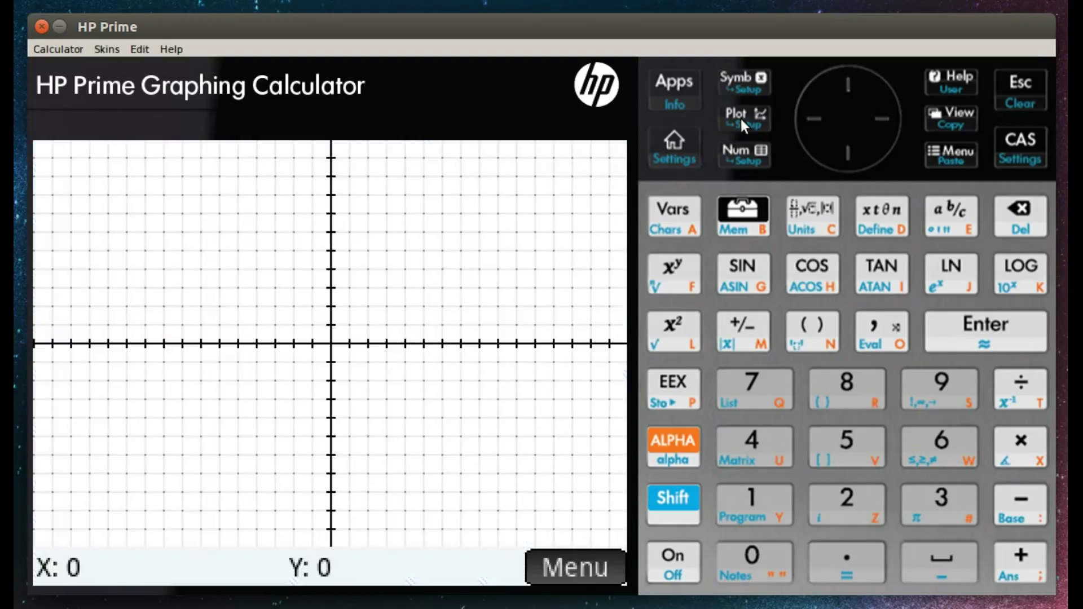
left_click(747, 158)
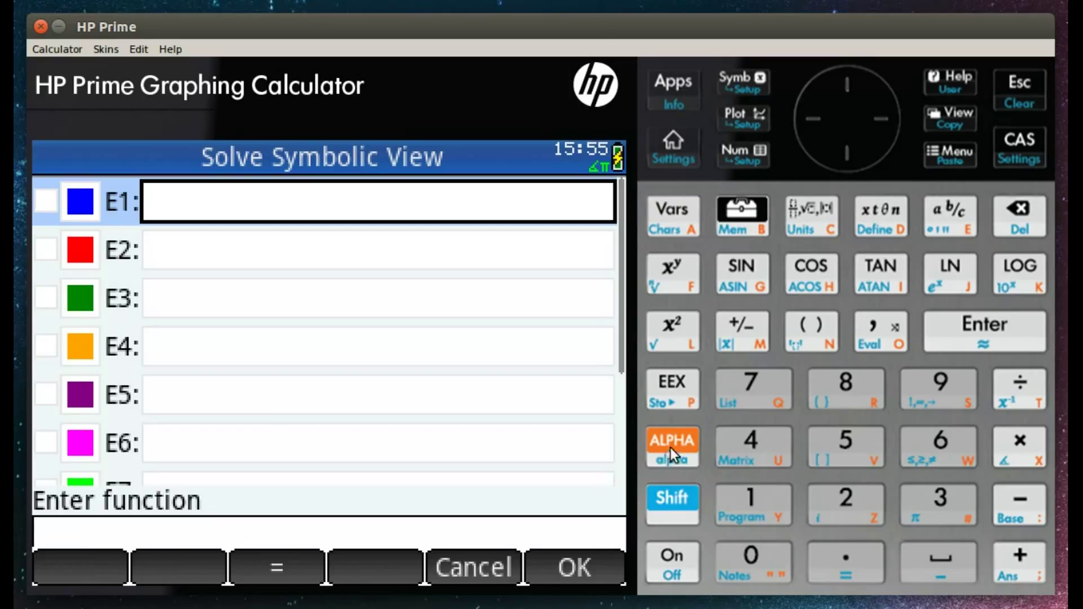
Enter V=I*R as equation E1 and start editing slot E2.
left_click(670, 448)
left_click(855, 445)
left_click(672, 499)
left_click(849, 558)
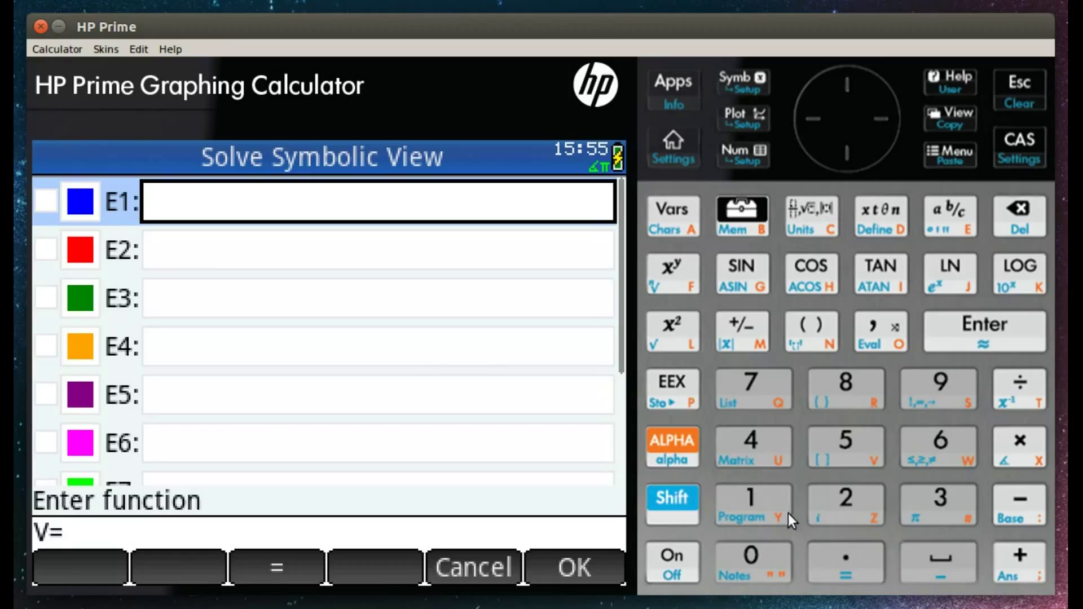
left_click(668, 437)
left_click(903, 277)
left_click(1016, 443)
left_click(662, 448)
left_click(853, 388)
left_click(558, 567)
left_click(798, 333)
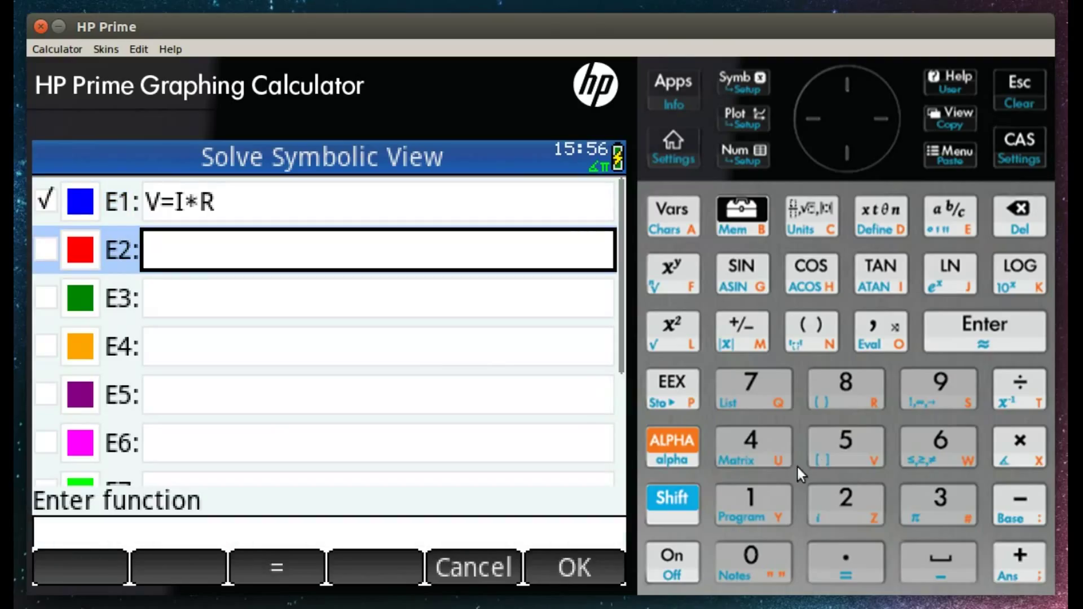
left_click(677, 441)
Type P=I*V in slot E2 and store it as the second equation.
left_click(695, 388)
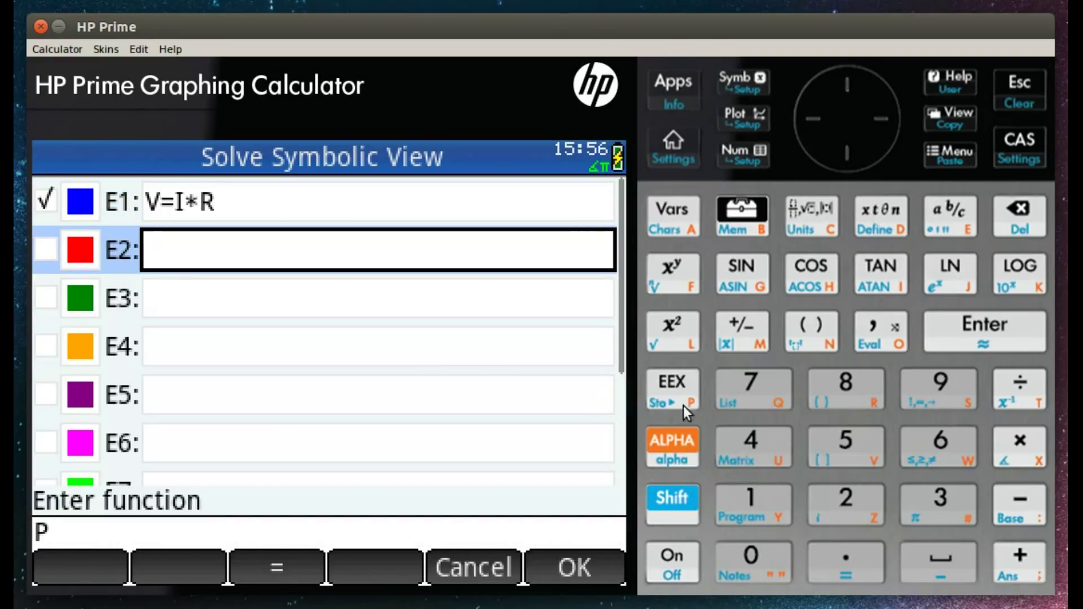
left_click(682, 502)
left_click(835, 557)
left_click(657, 436)
left_click(865, 276)
left_click(1001, 441)
left_click(662, 443)
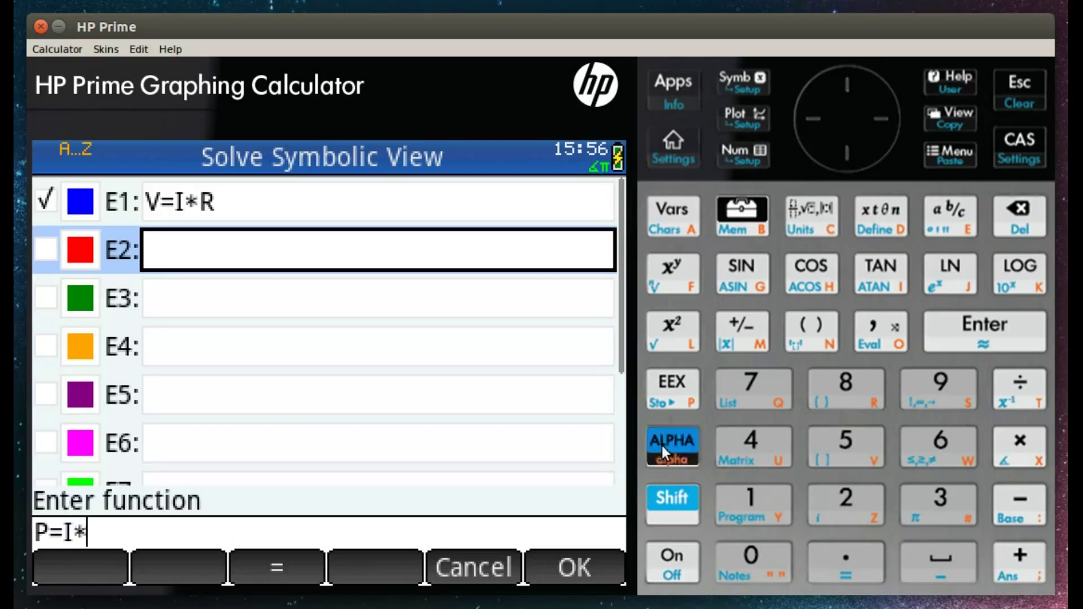
left_click(840, 443)
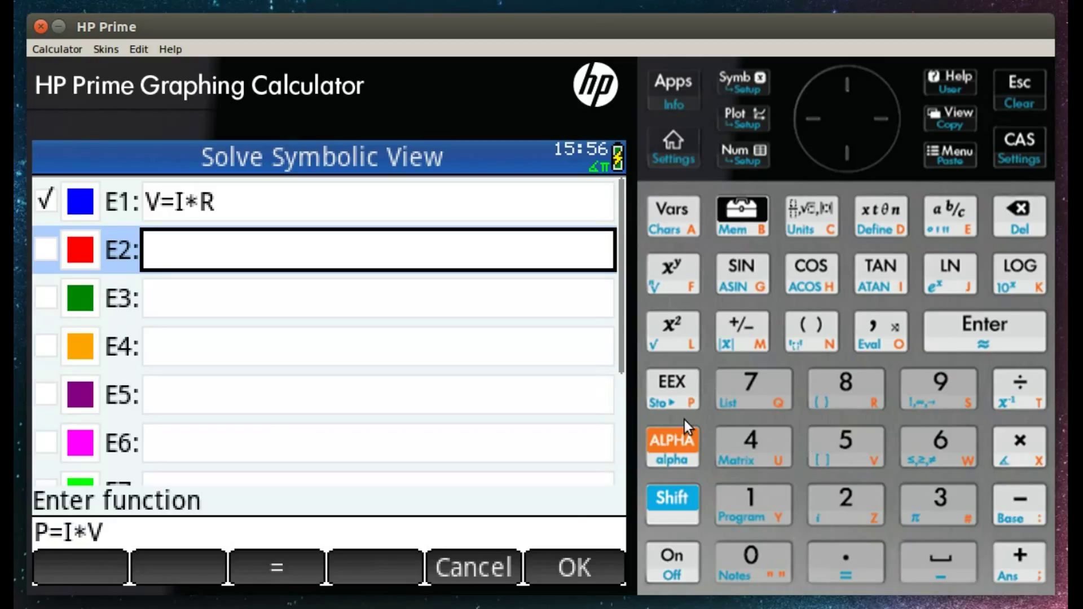
left_click(584, 567)
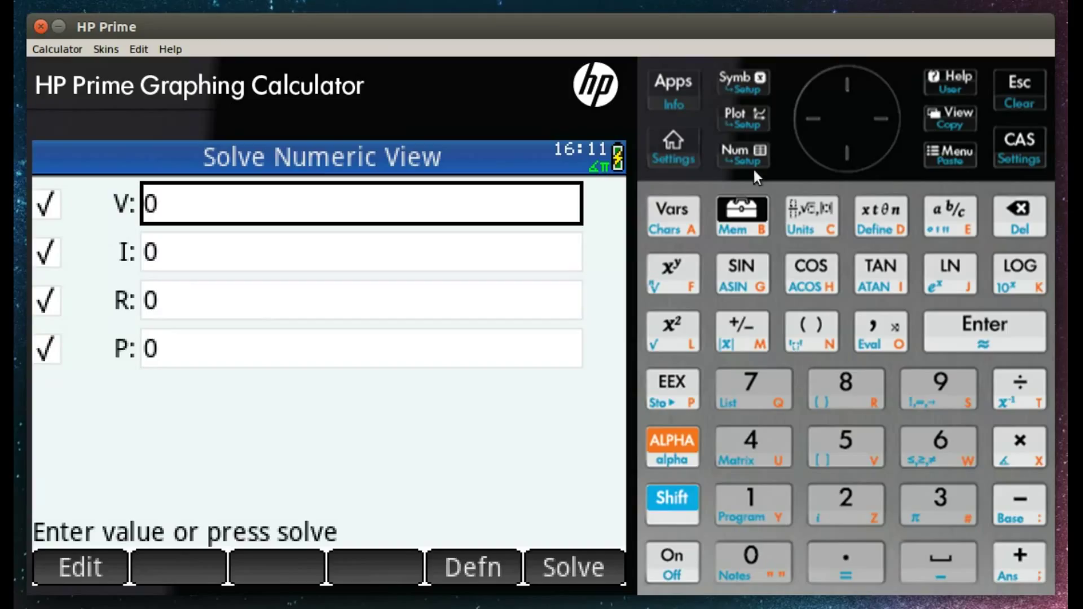
Uncheck V and R in Numeric View so only I and P are unknowns.
left_click(48, 206)
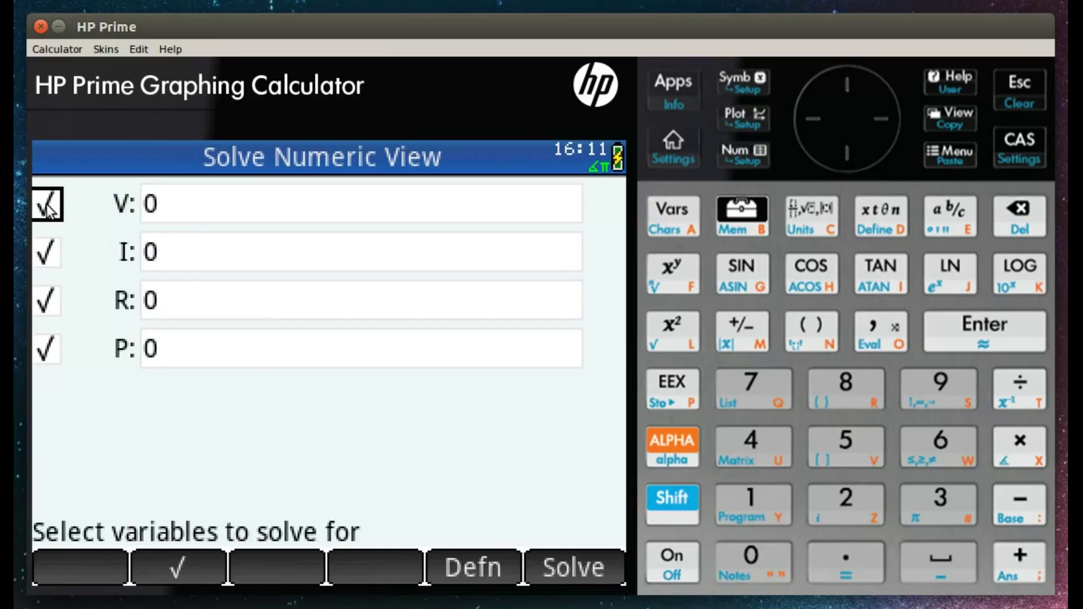
left_click(48, 208)
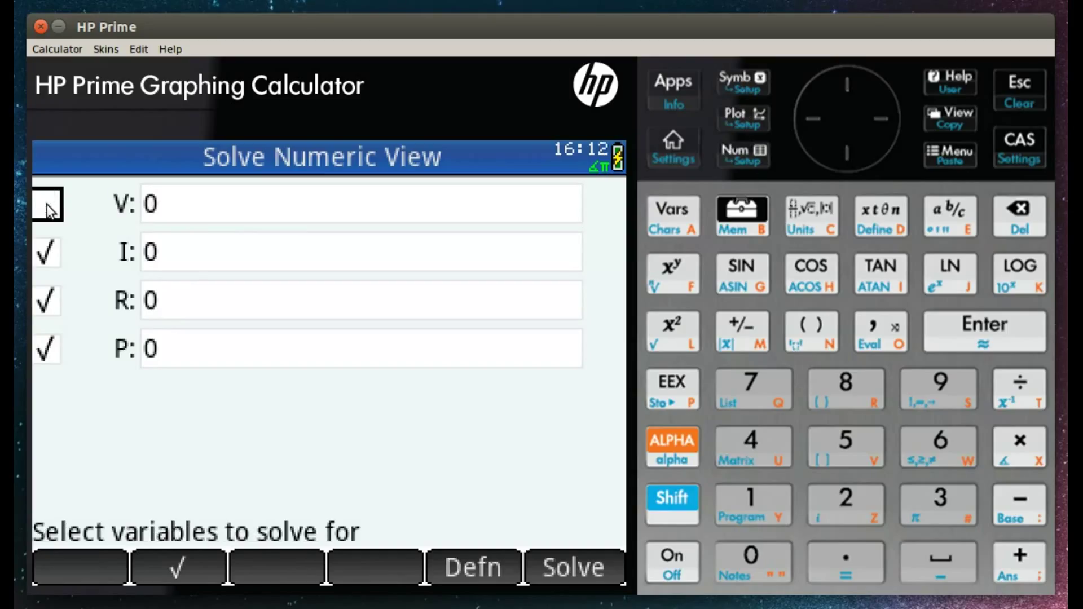
left_click(49, 307)
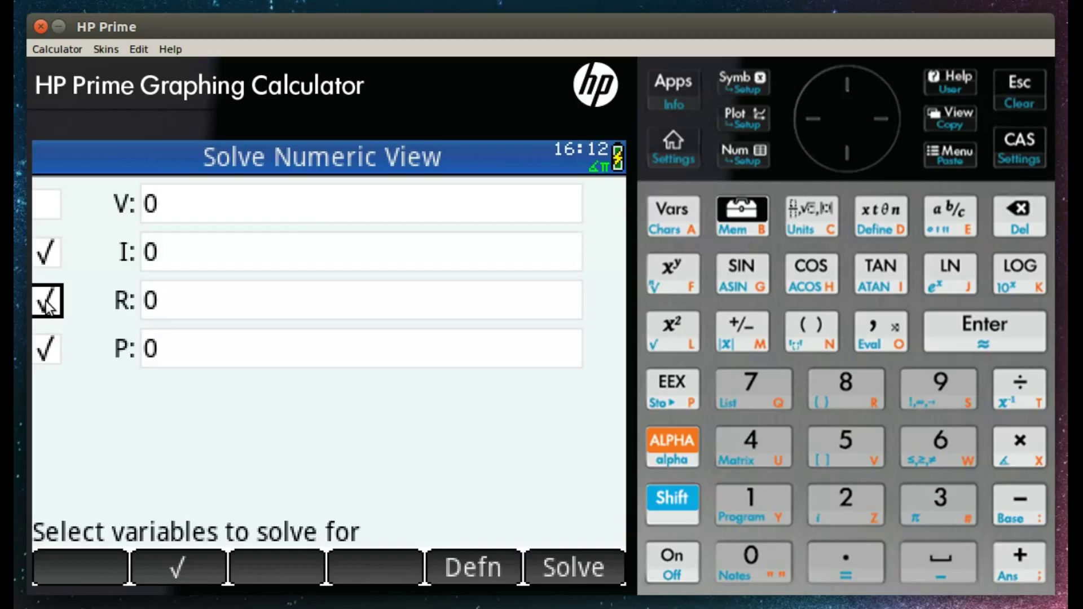
left_click(48, 306)
left_click(174, 303)
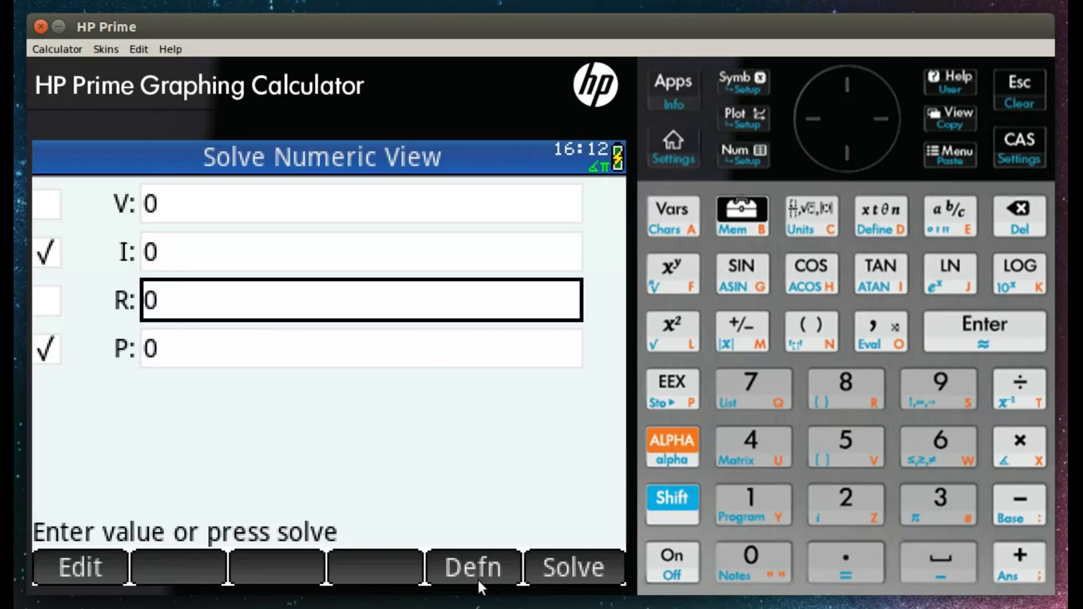
Set the value of R to 10.
left_click(70, 570)
key("BackSpace")
type("1")
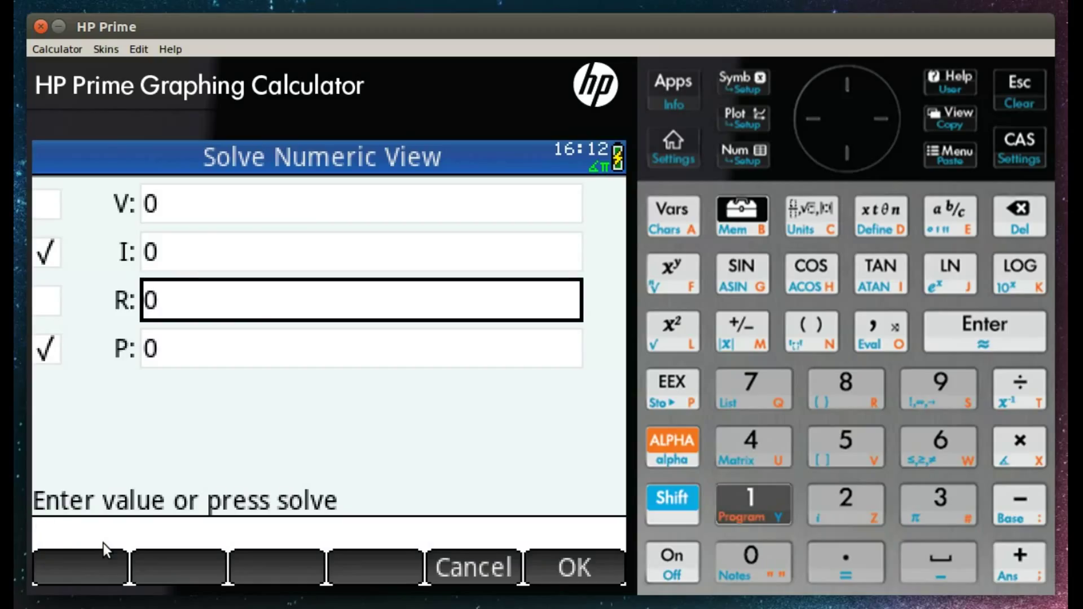
type("0")
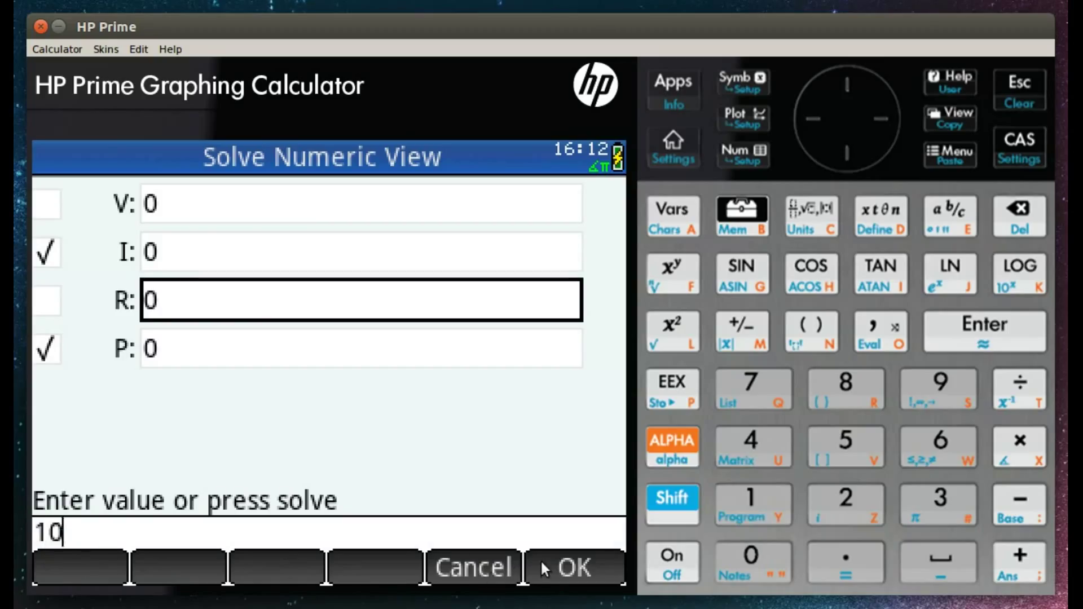
left_click(540, 560)
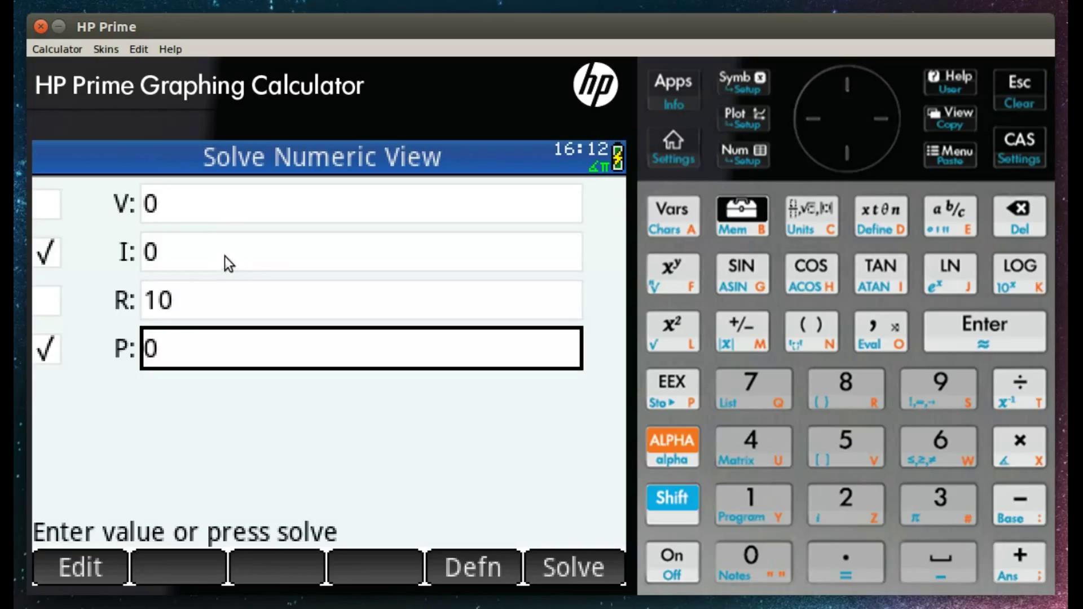
Set V to 100 and solve, giving I = 10 and P = 1000.
left_click(205, 196)
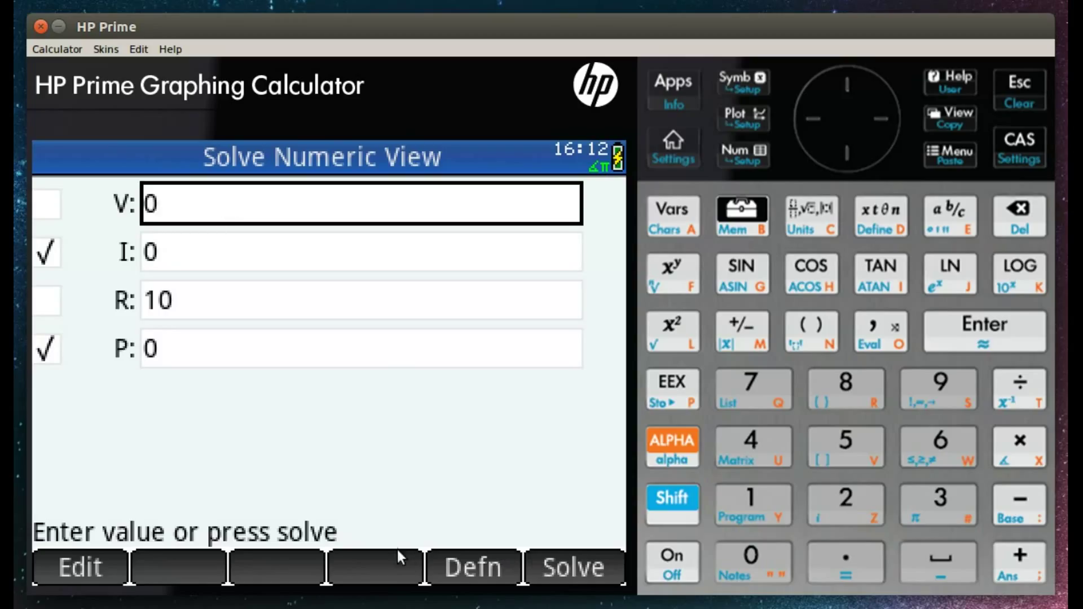
left_click(99, 573)
key("BackSpace")
type("1")
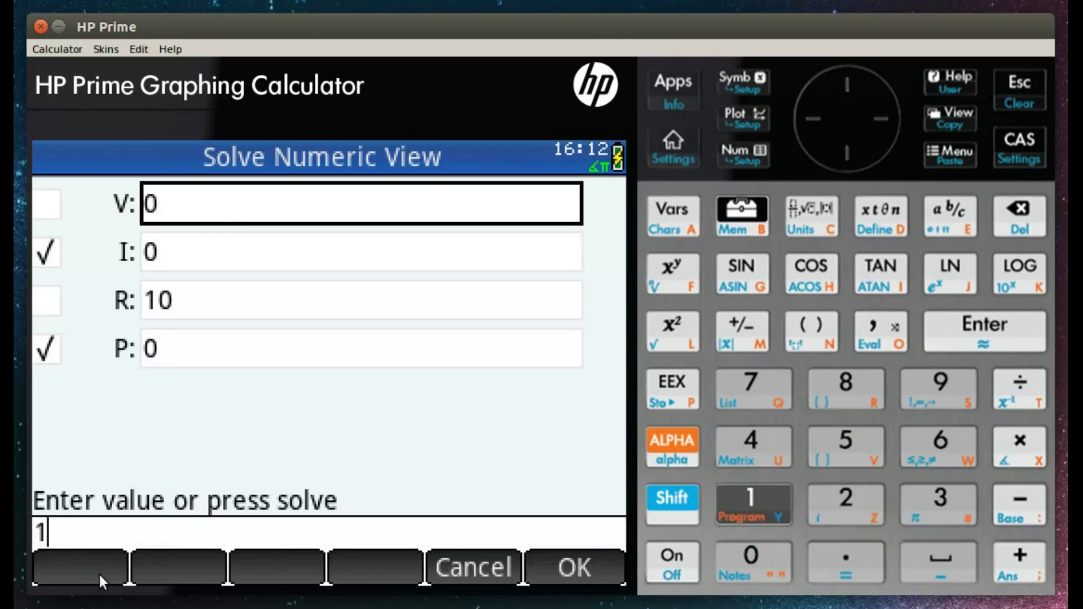
type("00")
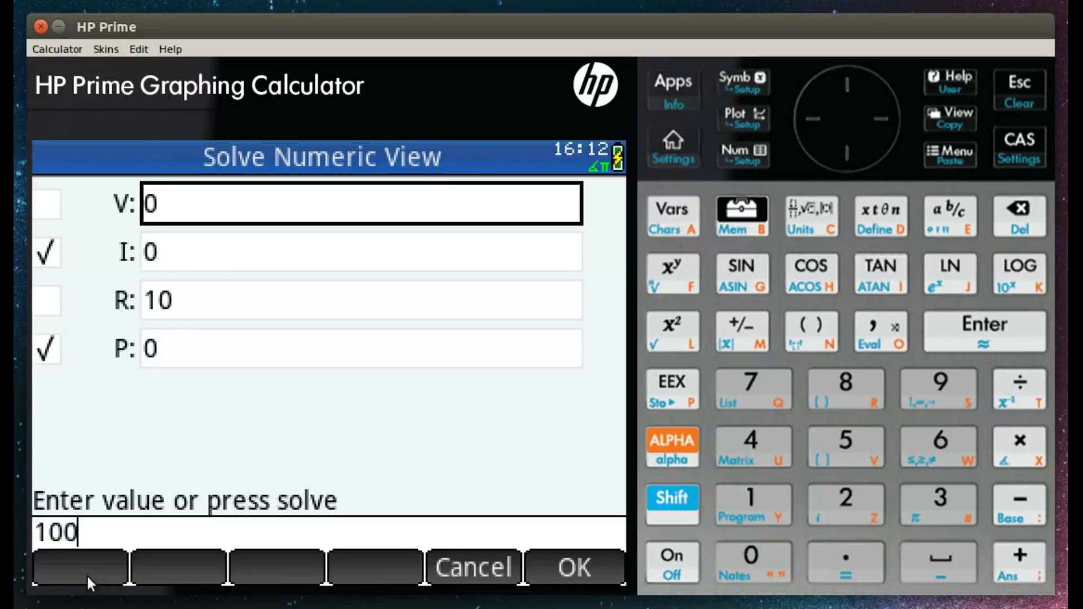
left_click(561, 572)
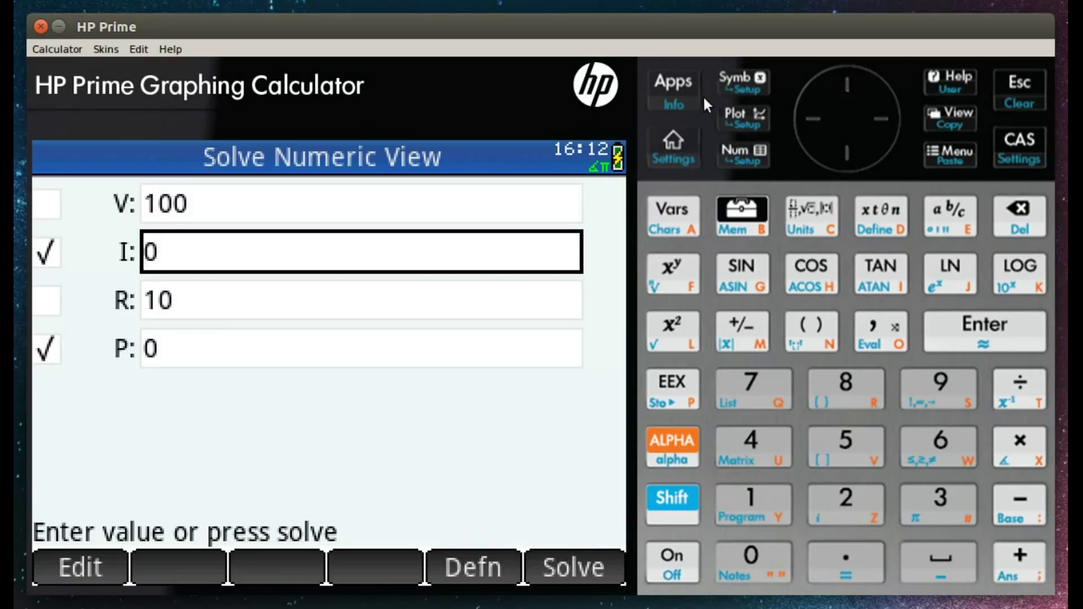
left_click(566, 573)
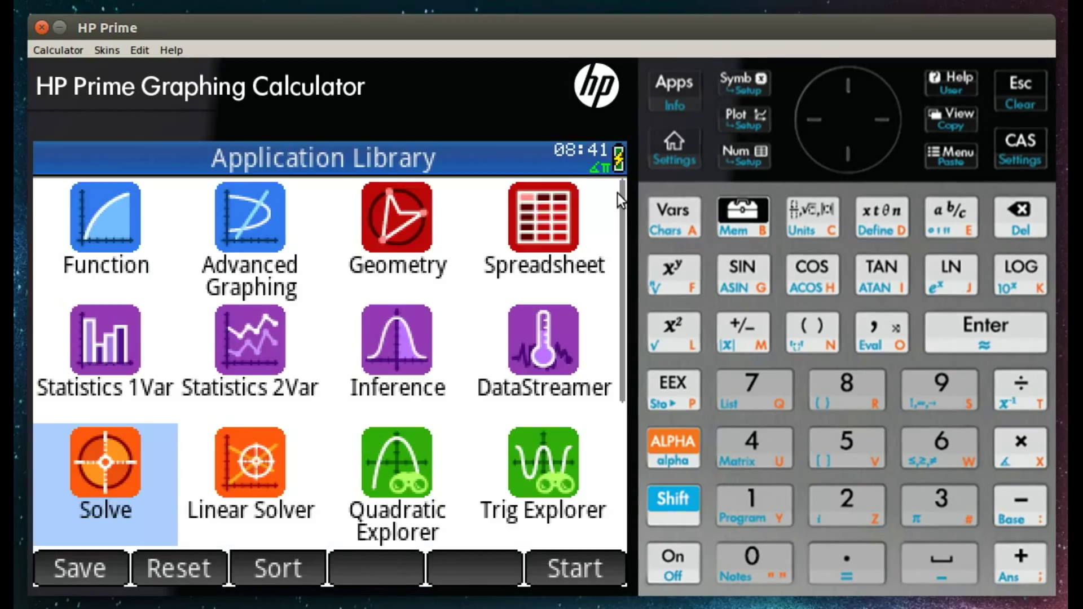
From the Application Library, begin saving the Solve app under a new name.
left_click(1012, 333)
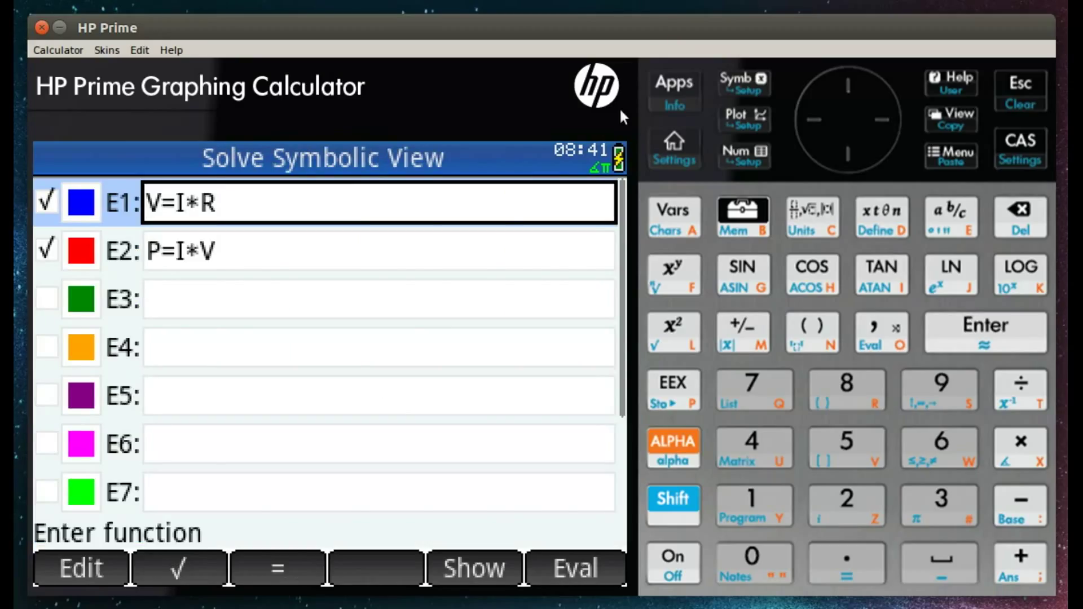
left_click(680, 95)
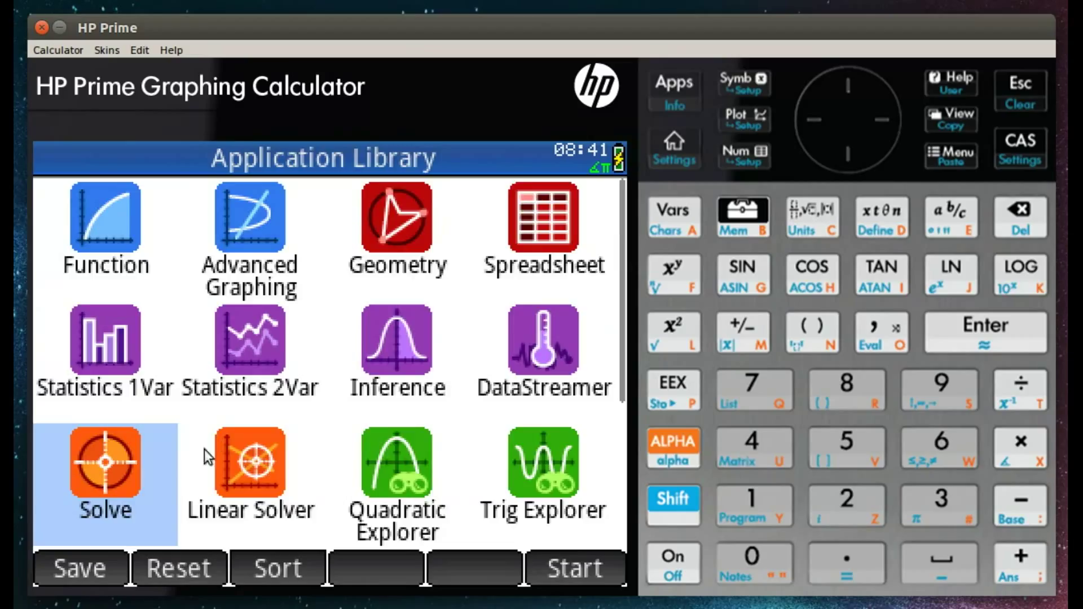
left_click(73, 564)
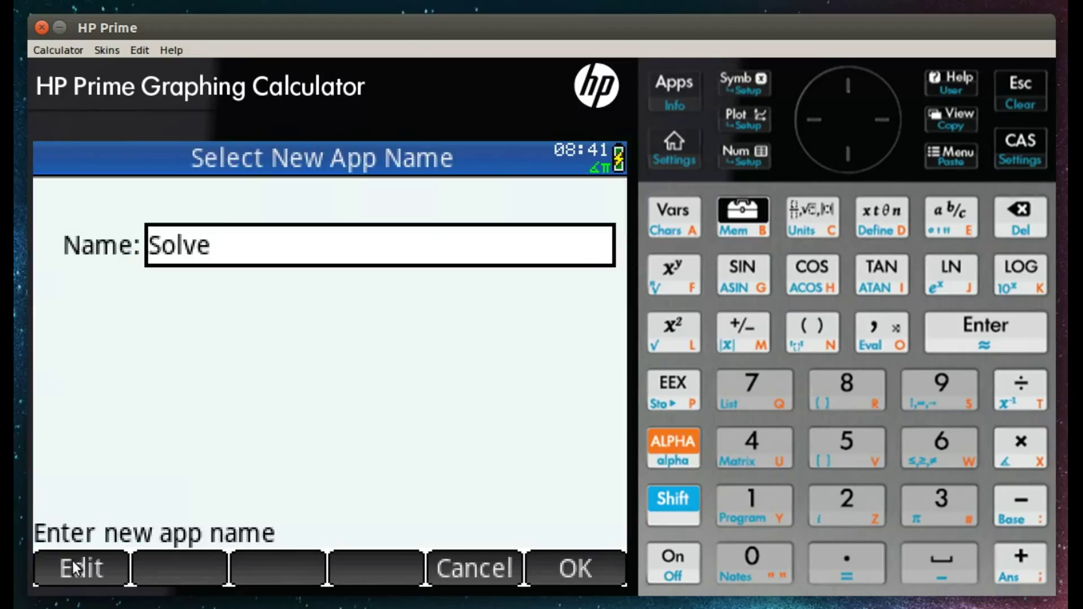
Replace the default name 'Solve' with 'Power' and confirm saving the new app.
left_click(228, 241)
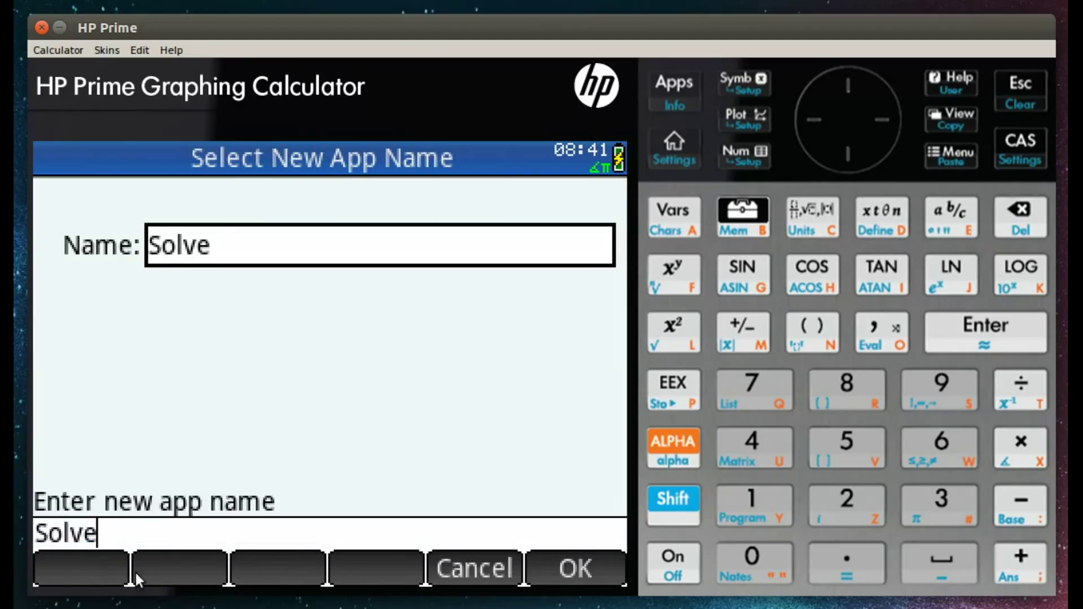
key("BackSpace")
key("BackSpace")
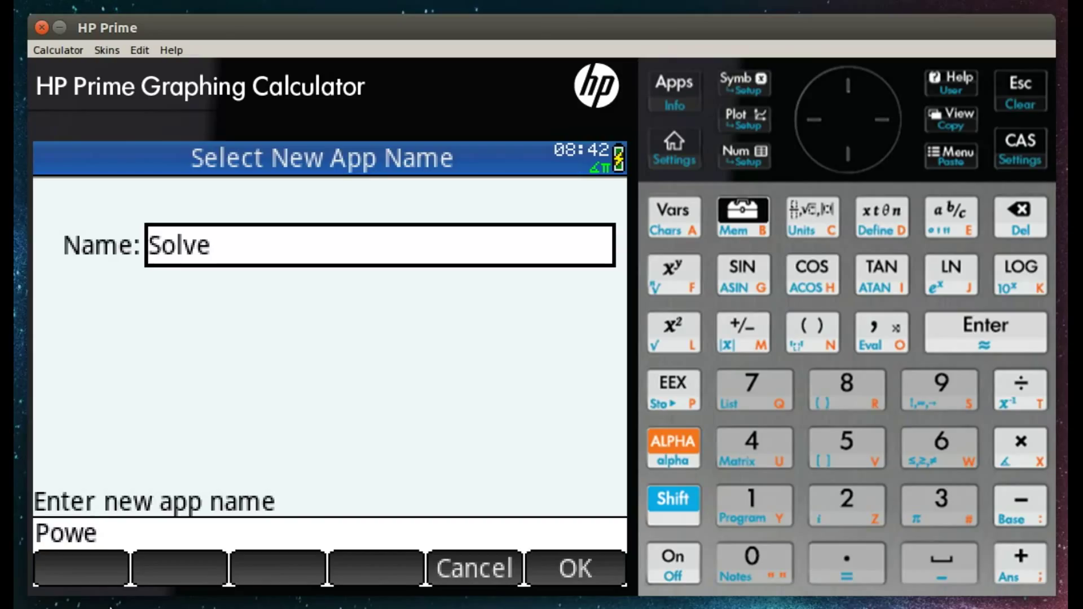
type("r")
left_click(538, 562)
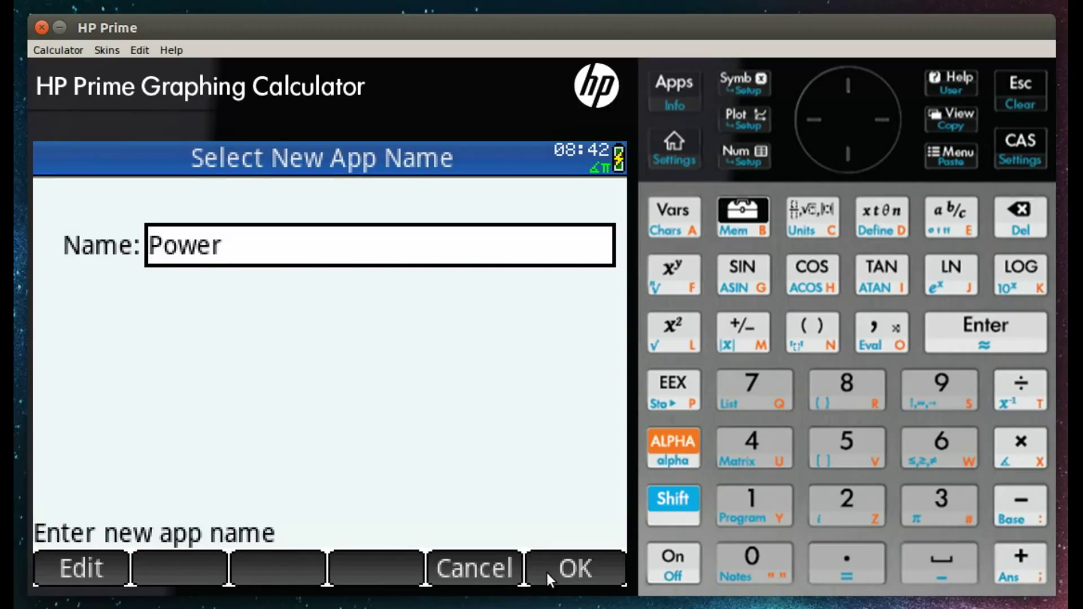
left_click(547, 570)
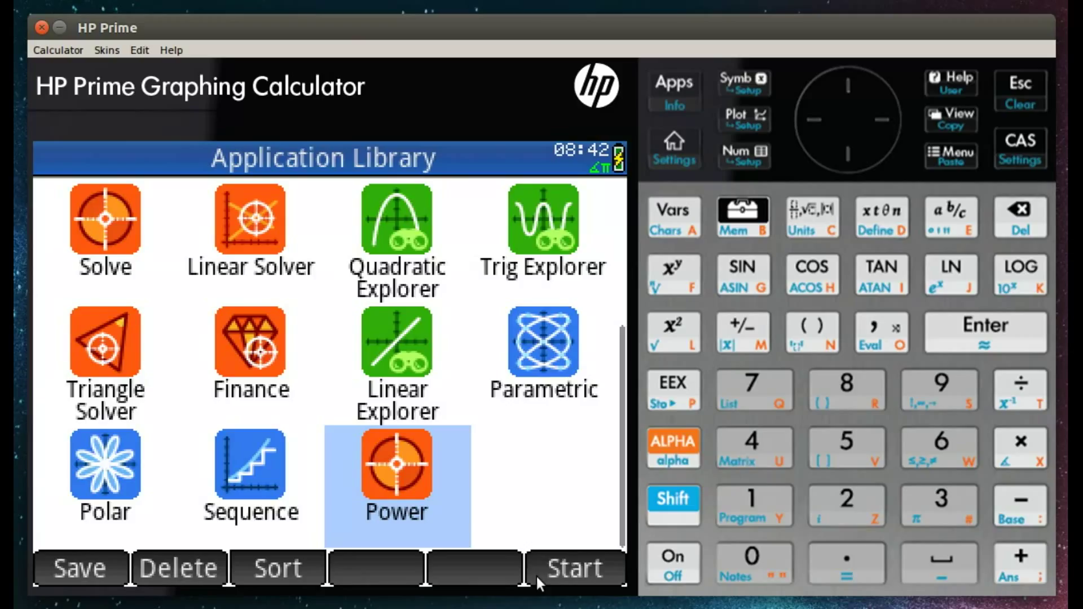